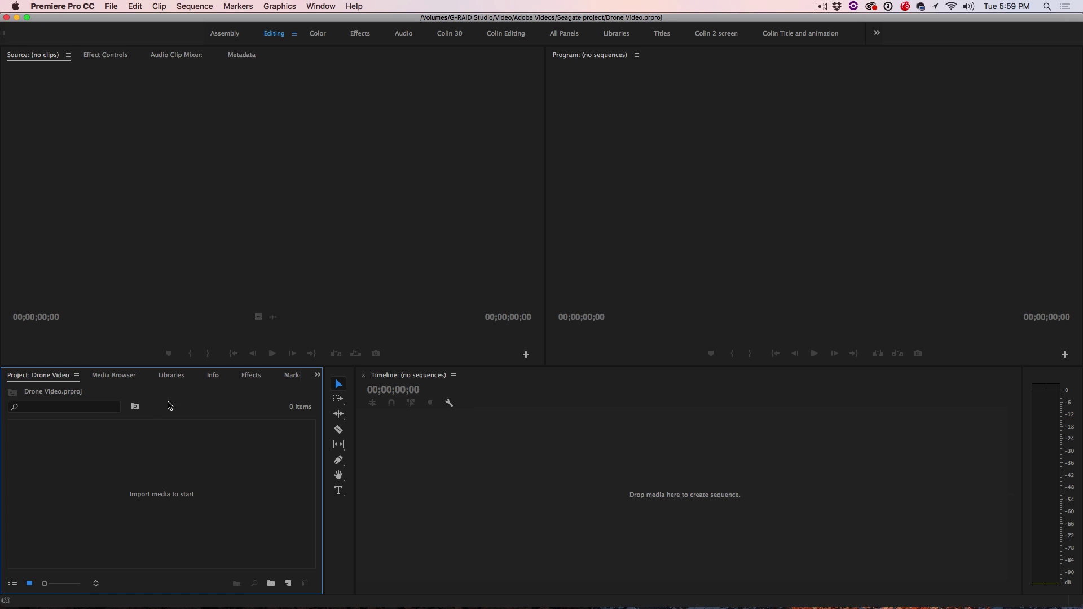
Import the 100MEDIA folder from Fly Drive > Mavic Pro > DCIM and load DJI_0002-2.MOV in Source.
{"action": "double_click", "coordinate": [148, 499]}
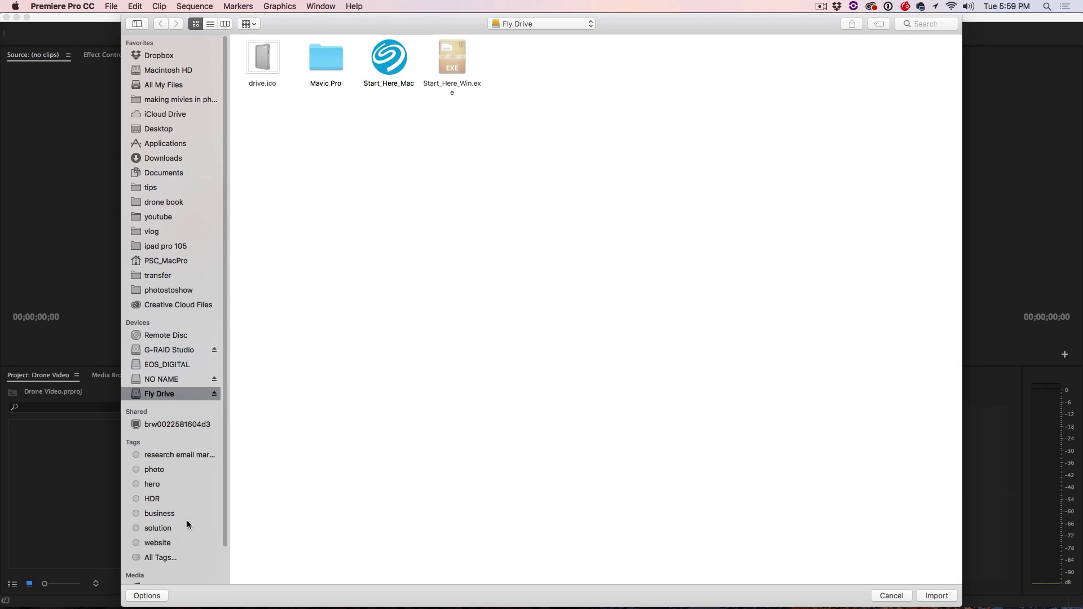
{"action": "double_click", "coordinate": [327, 56]}
{"action": "double_click", "coordinate": [271, 56]}
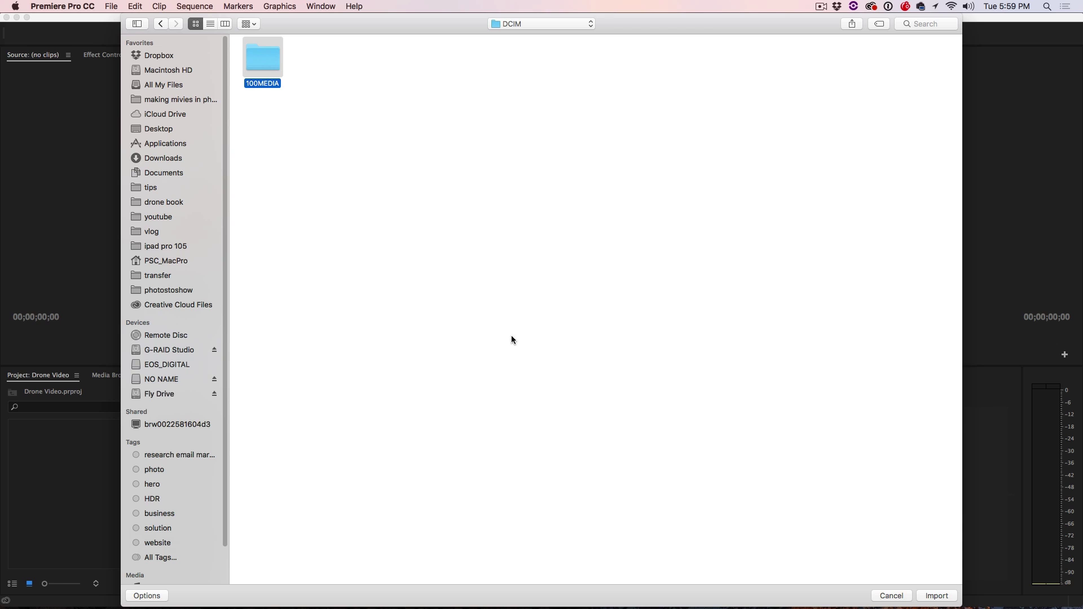
{"action": "left_click", "coordinate": [935, 596]}
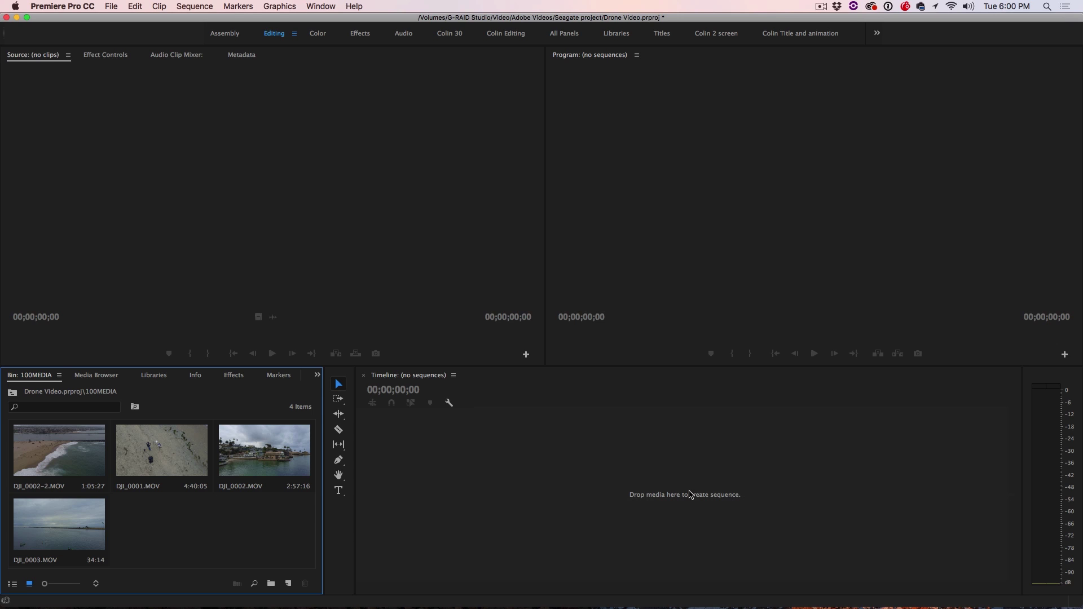
{"action": "double_click", "coordinate": [75, 457]}
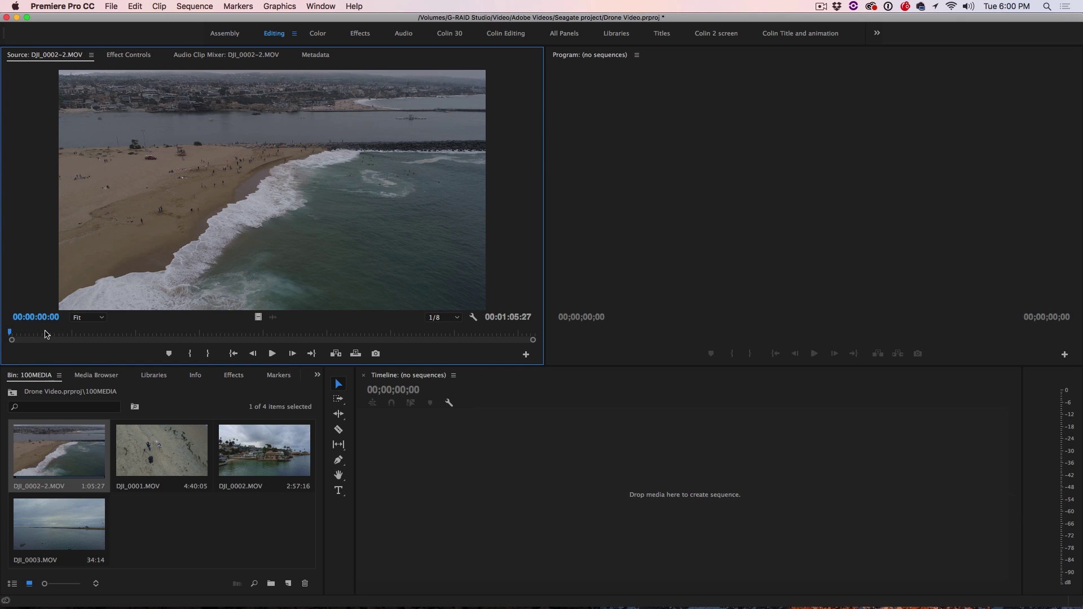
Mark In and Out points on DJI_0002-2.MOV and drag it into a new sequence.
{"action": "left_click_drag", "start_coordinate": [419, 337], "coordinate": [167, 342]}
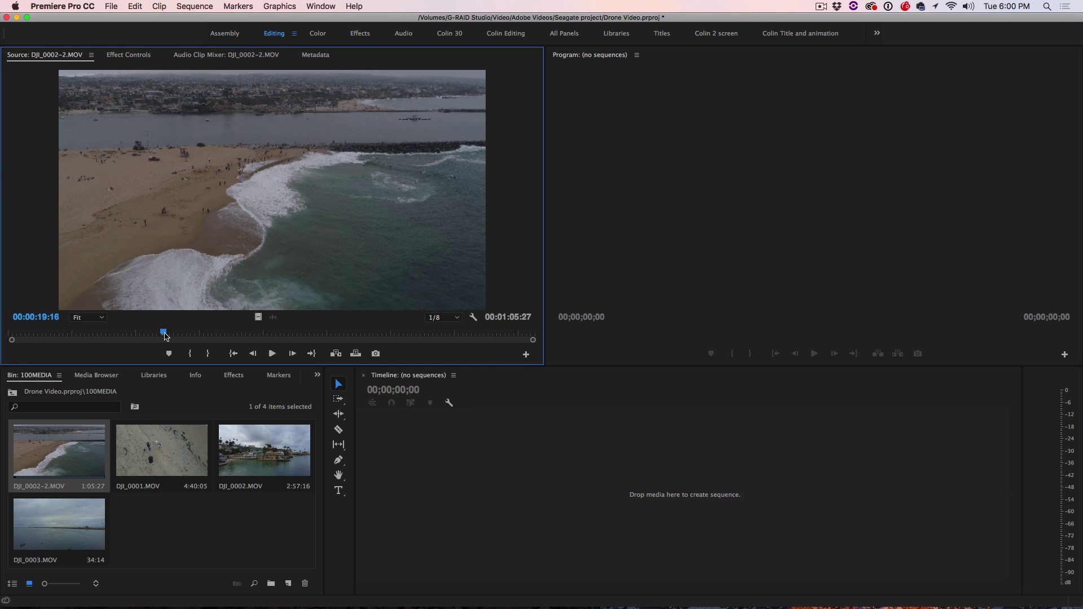
{"action": "key", "text": "i"}
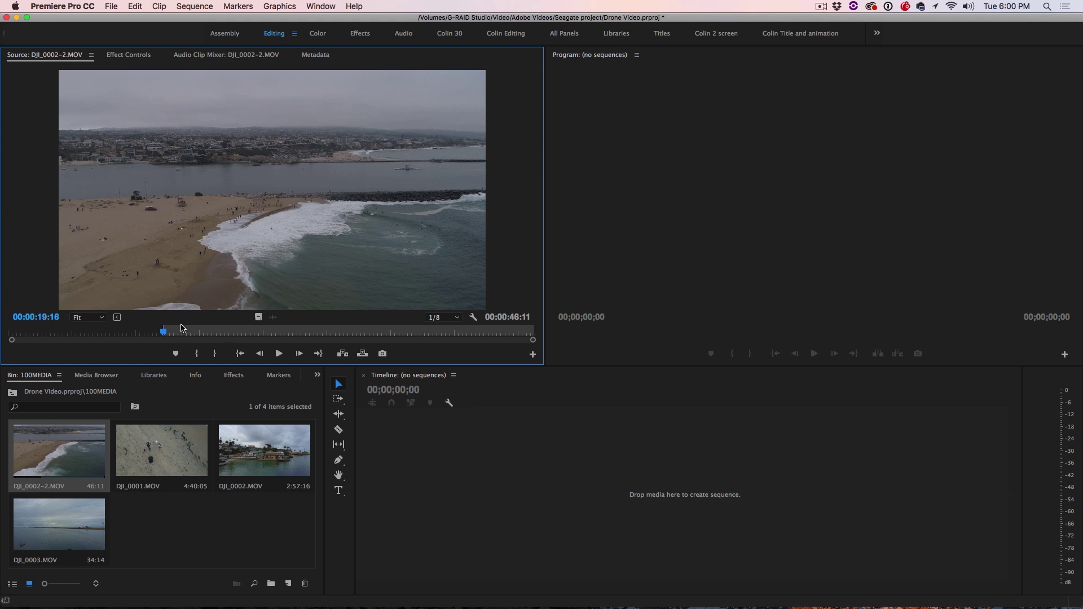
{"action": "left_click_drag", "start_coordinate": [164, 331], "coordinate": [247, 334]}
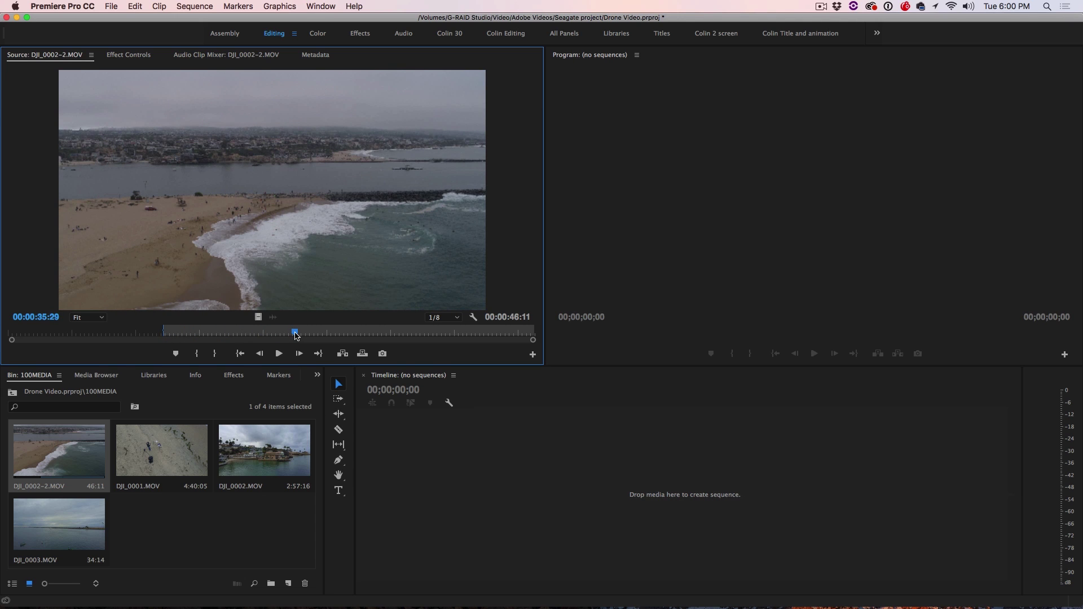
{"action": "key", "text": "o"}
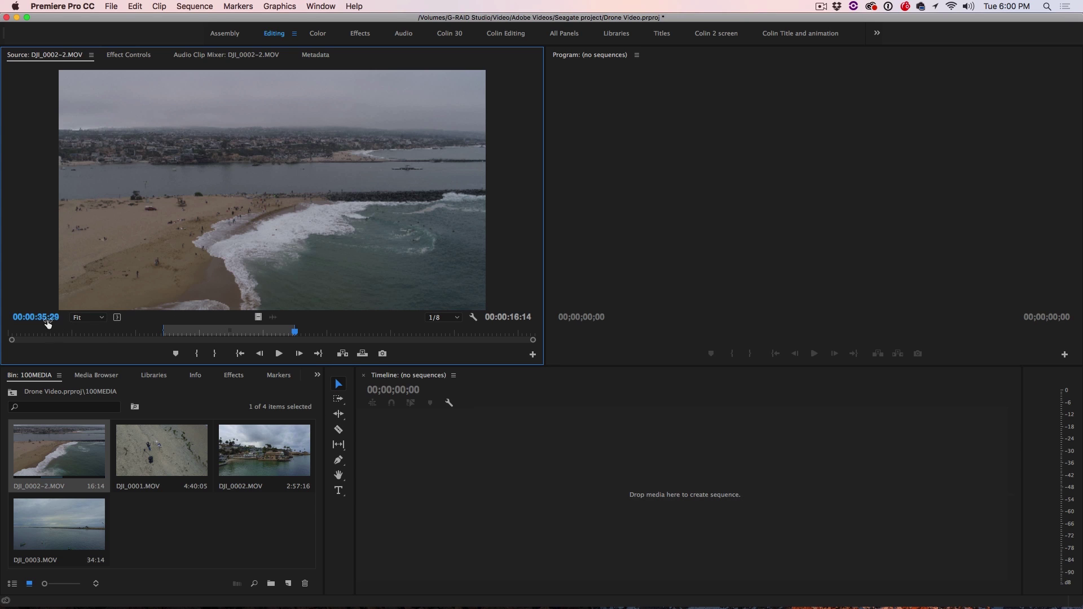
{"action": "left_click_drag", "start_coordinate": [295, 333], "coordinate": [198, 334]}
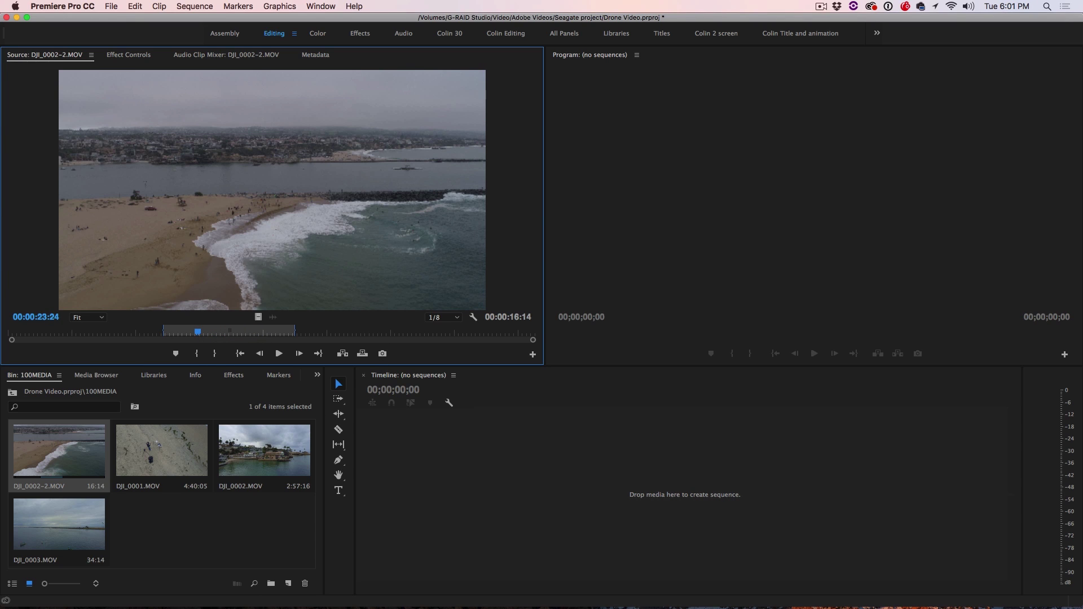
{"action": "left_click_drag", "start_coordinate": [429, 480], "coordinate": [578, 500]}
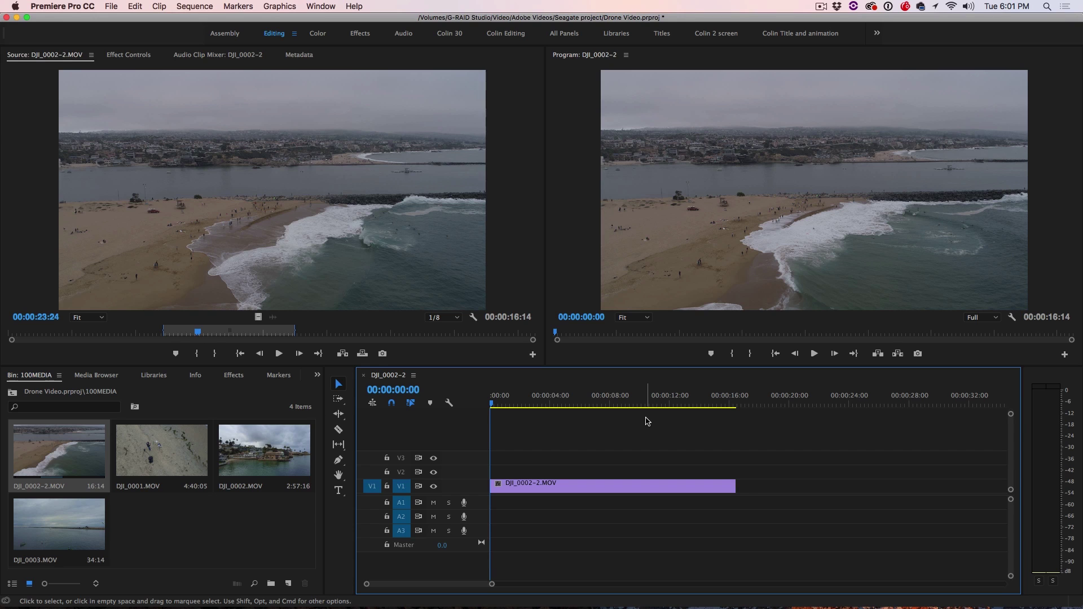
Trim DJI_0002.MOV from 00:00:21:11 to 00:01:00:19 and place it after DJI_0002-2.
{"action": "double_click", "coordinate": [282, 451]}
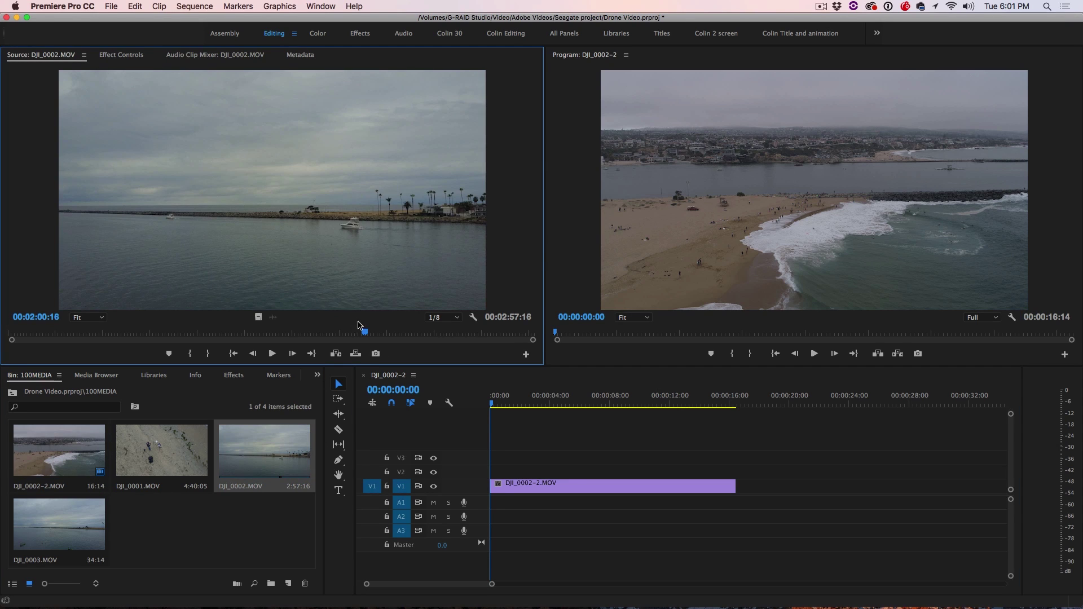
{"action": "left_click_drag", "start_coordinate": [363, 332], "coordinate": [68, 340]}
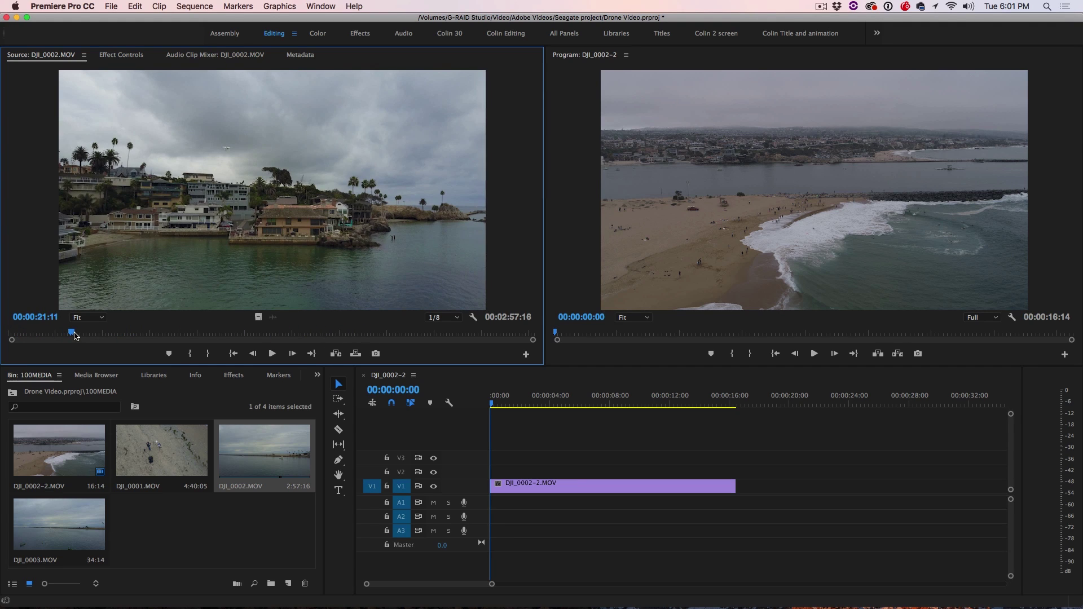
{"action": "key", "text": "i"}
{"action": "left_click_drag", "start_coordinate": [76, 335], "coordinate": [190, 338]}
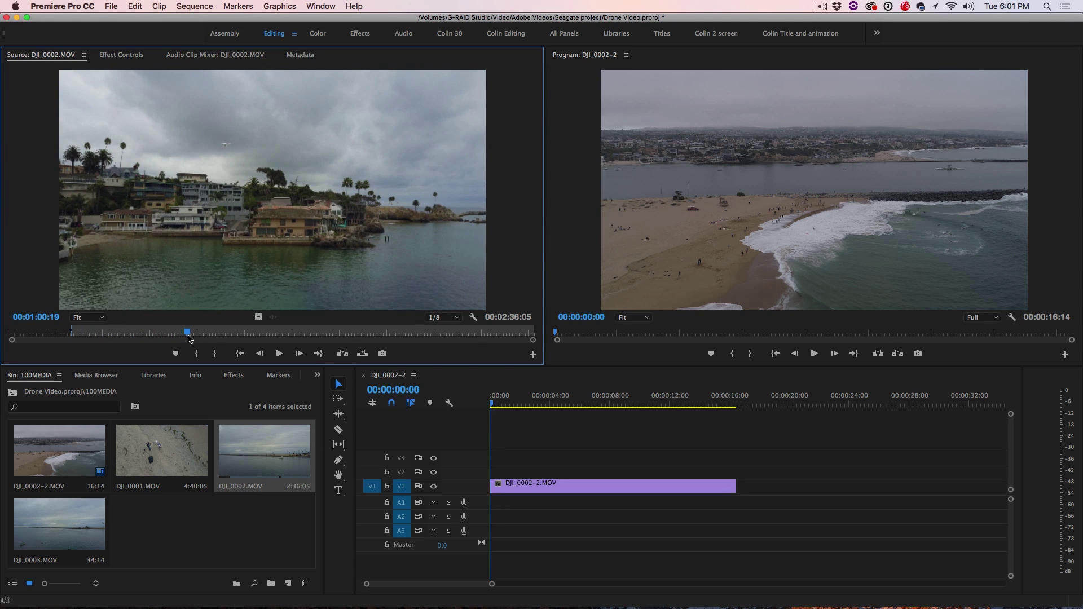
{"action": "key", "text": "o"}
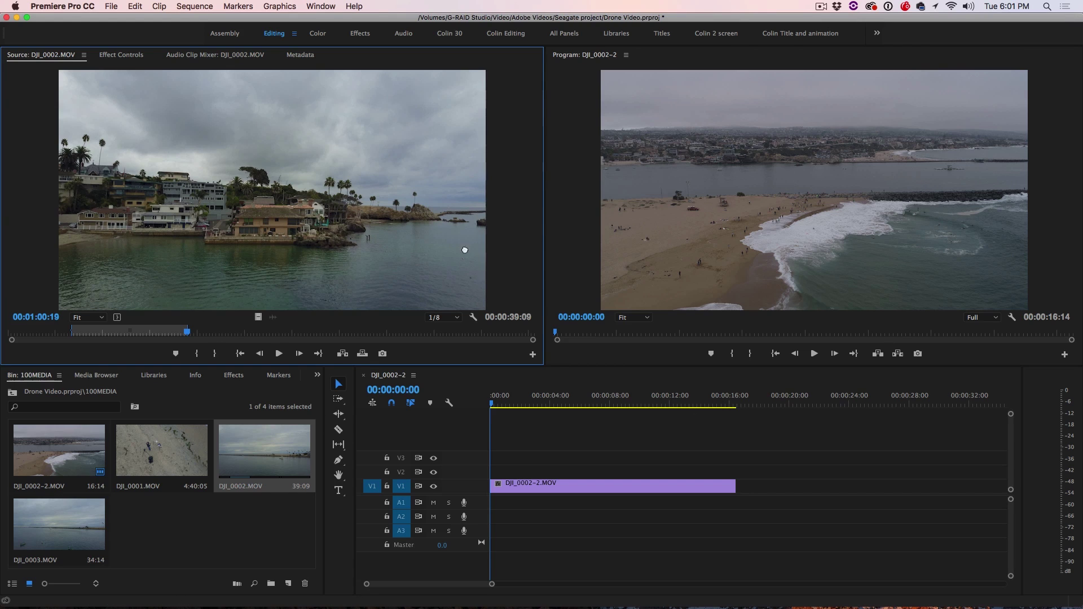
{"action": "left_click_drag", "start_coordinate": [466, 249], "coordinate": [740, 485]}
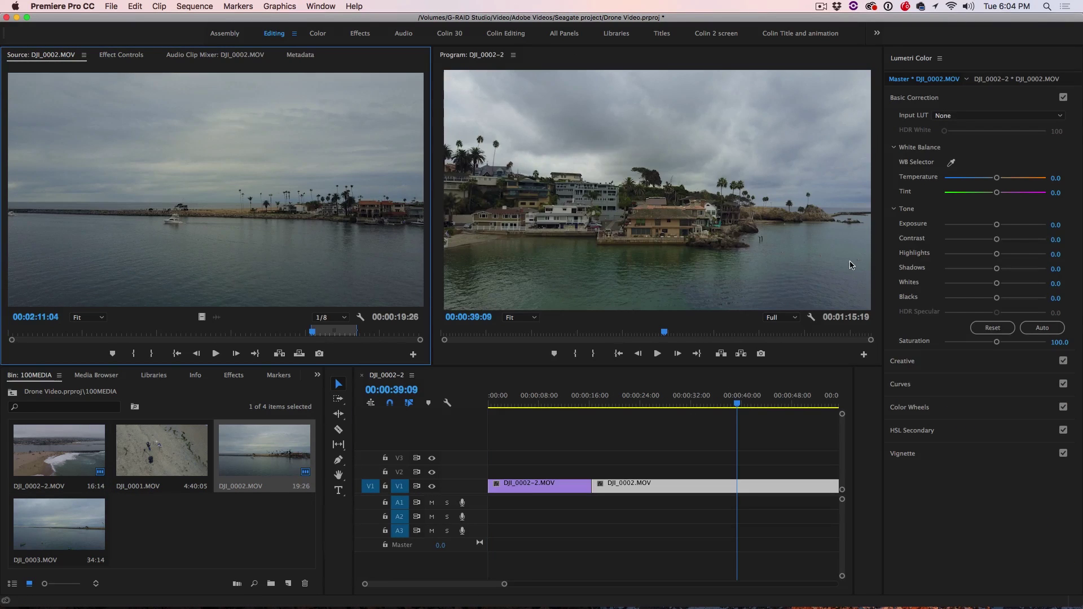
Set the first clip's white balance with Lumetri's WB Selector on the beach image.
{"action": "left_click", "coordinate": [559, 487]}
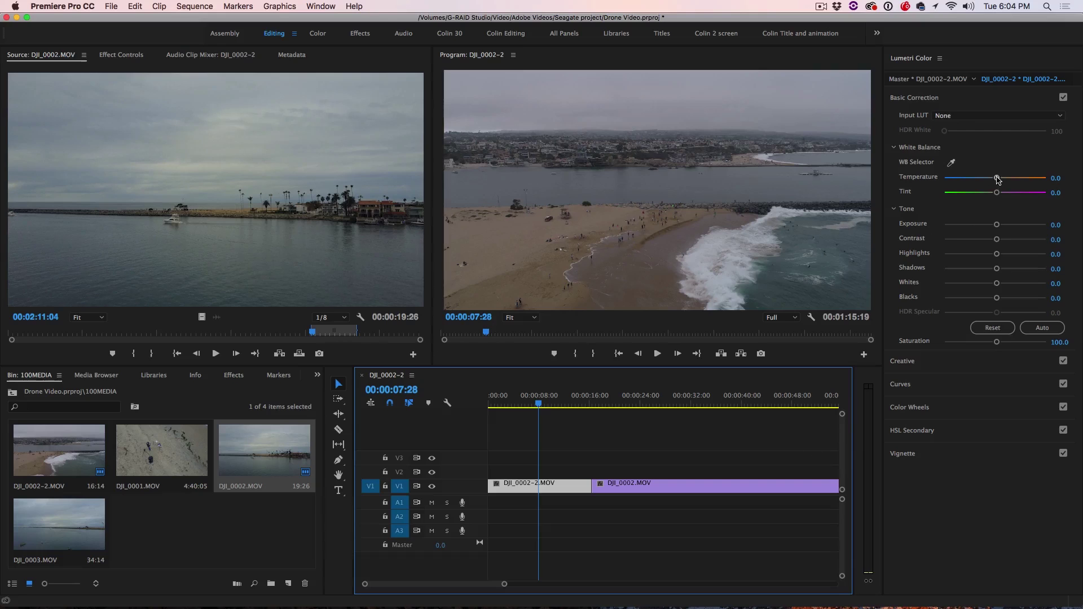
{"action": "left_click", "coordinate": [953, 163]}
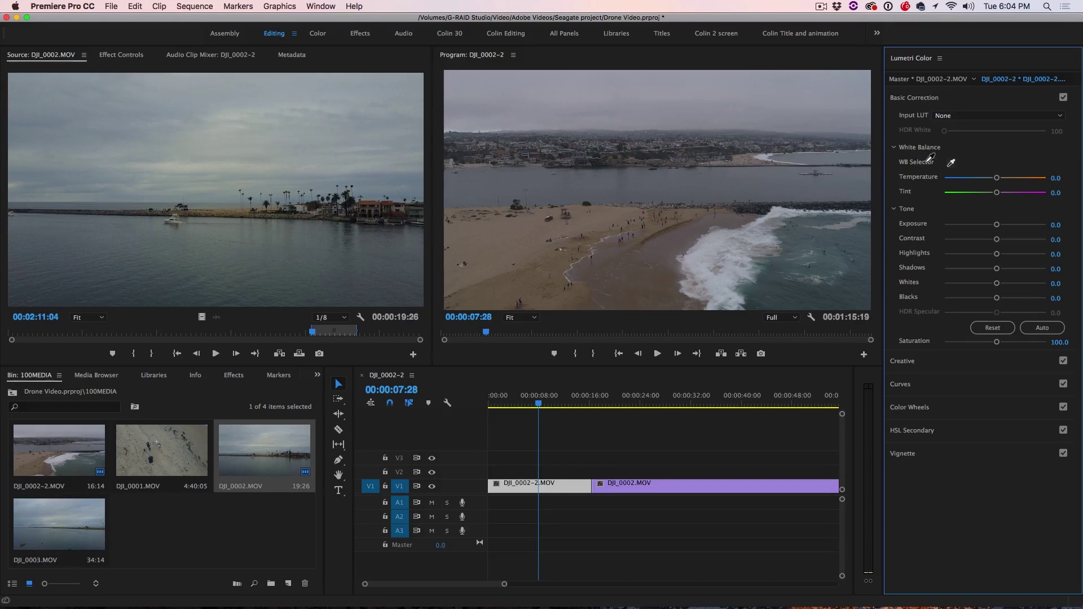
{"action": "left_click", "coordinate": [715, 237]}
Raise Exposure to 1.2, Highlights -60.2, lift Shadows, Blacks -76.8, and add Contrast.
{"action": "left_click_drag", "start_coordinate": [997, 224], "coordinate": [1008, 226]}
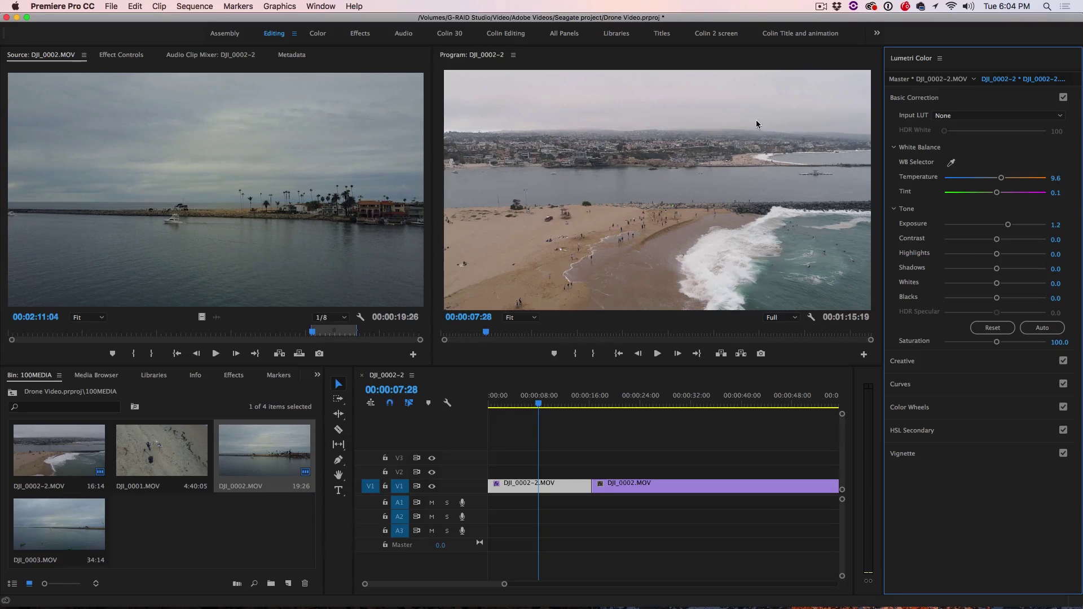
{"action": "left_click_drag", "start_coordinate": [996, 255], "coordinate": [965, 255]}
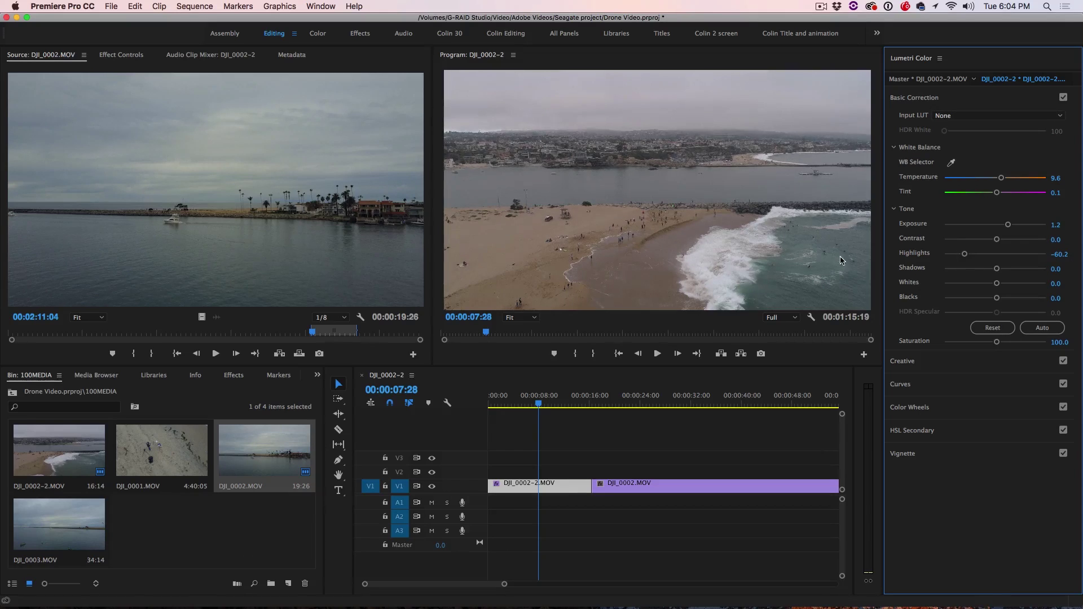
{"action": "mouse_move", "coordinate": [996, 268]}
{"action": "left_mouse_down"}
{"action": "mouse_move", "coordinate": [1029, 271]}
{"action": "mouse_move", "coordinate": [998, 272]}
{"action": "mouse_move", "coordinate": [1005, 284]}
{"action": "left_mouse_up"}
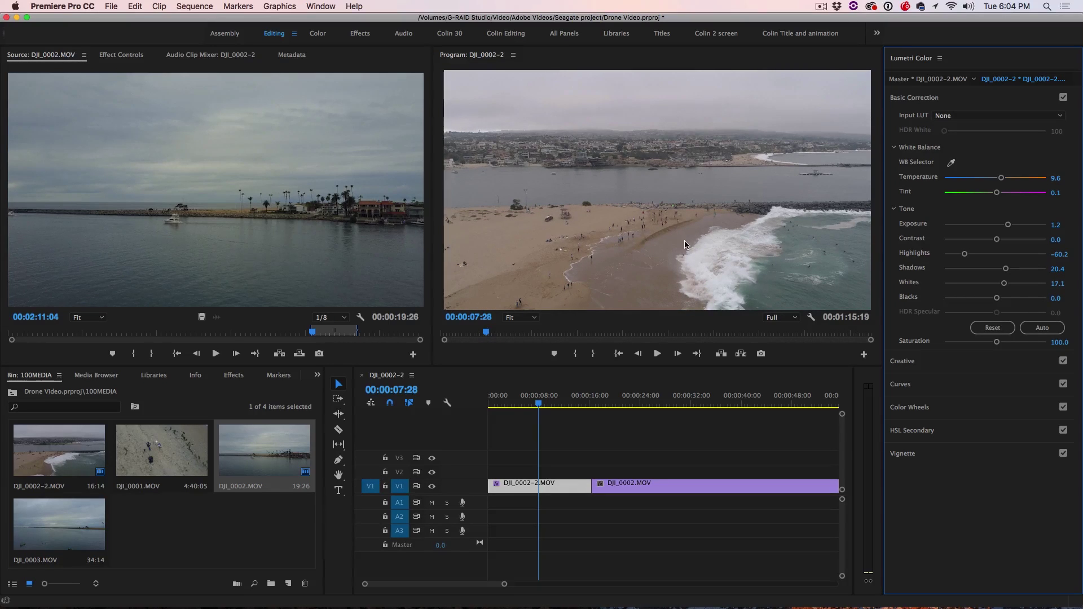
{"action": "left_click_drag", "start_coordinate": [997, 299], "coordinate": [956, 298]}
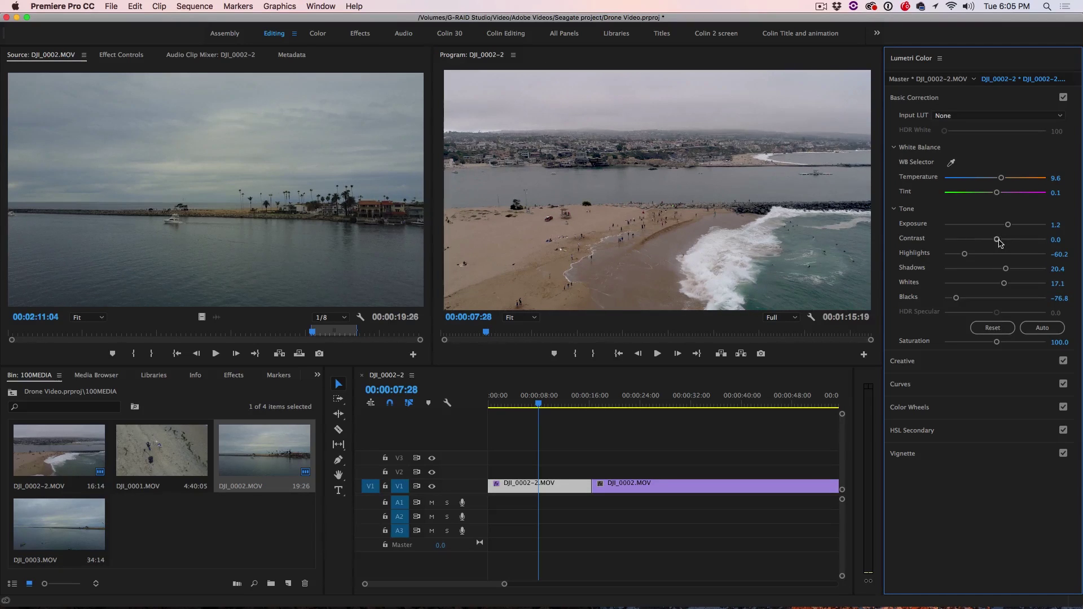
{"action": "left_click_drag", "start_coordinate": [997, 239], "coordinate": [1007, 239]}
Toggle the Lumetri Color effect off and on to compare, then select DJI_0002.MOV.
{"action": "left_click", "coordinate": [122, 55]}
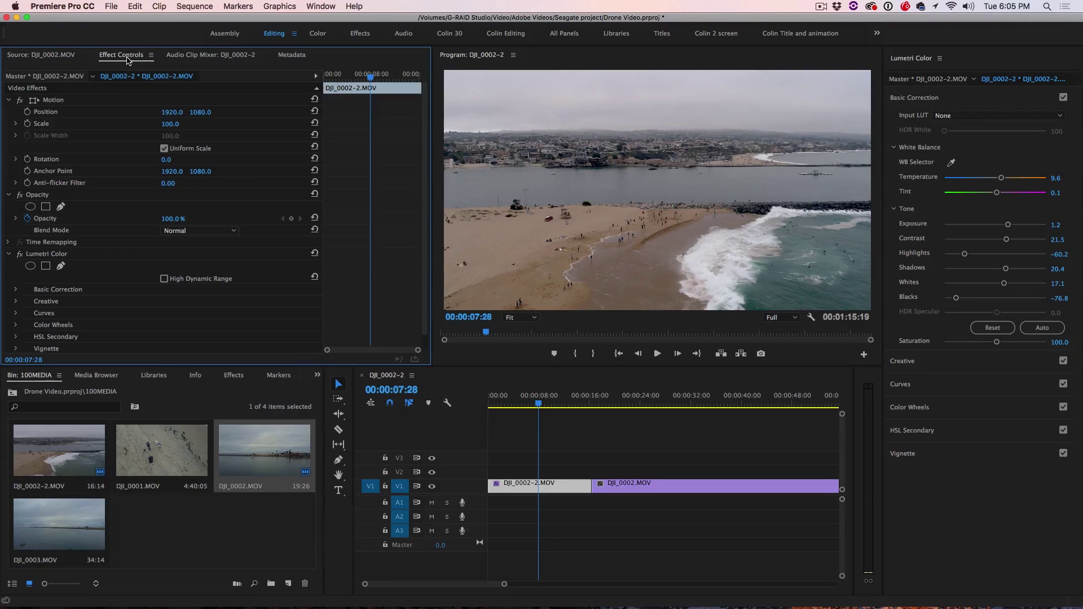
{"action": "left_click", "coordinate": [20, 255]}
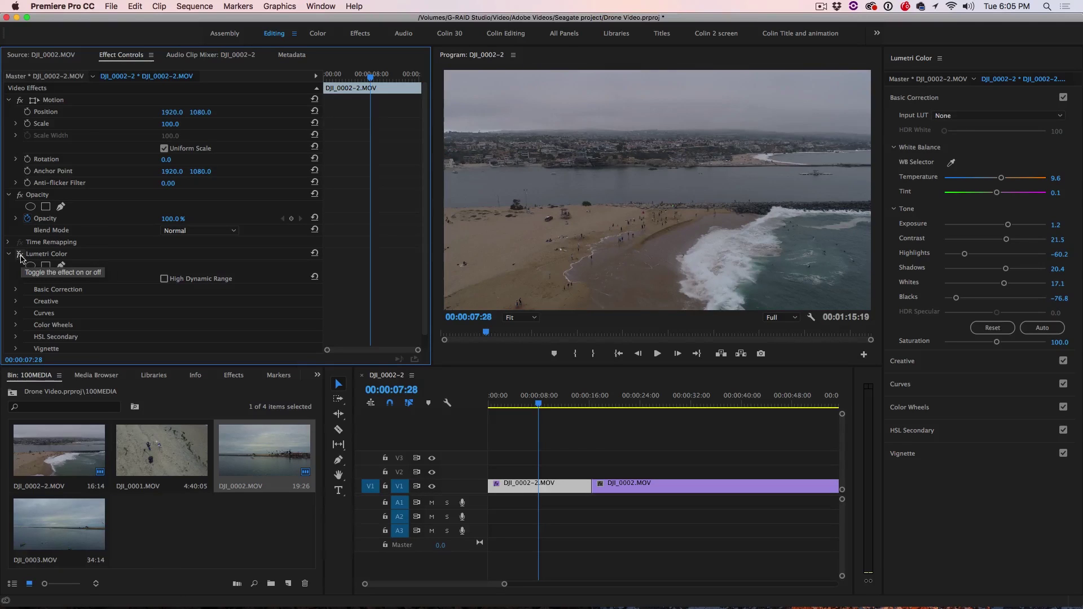
{"action": "left_click", "coordinate": [21, 257]}
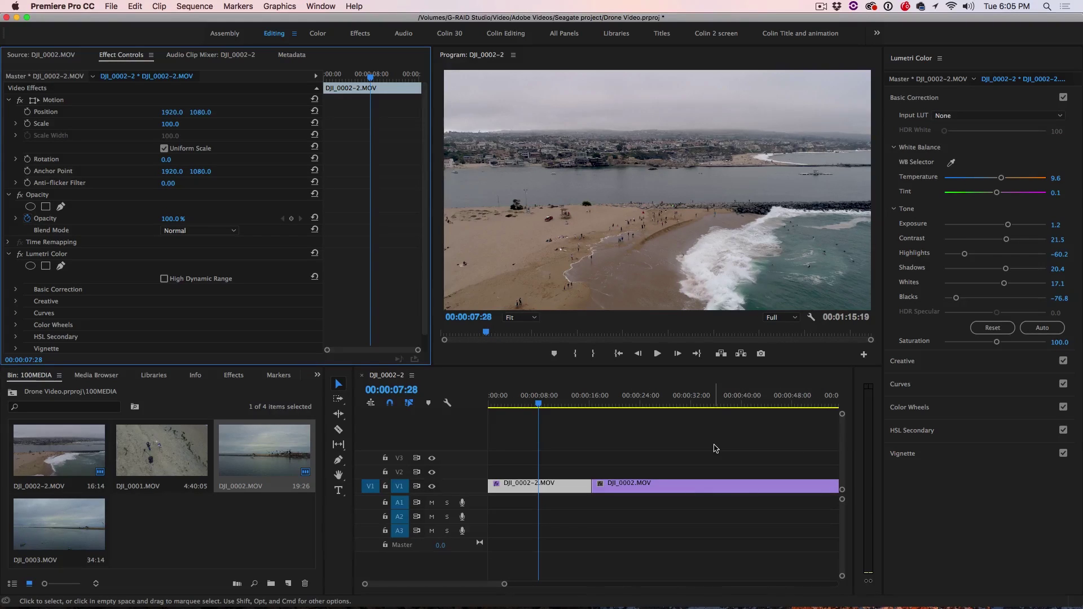
{"action": "left_click", "coordinate": [660, 397]}
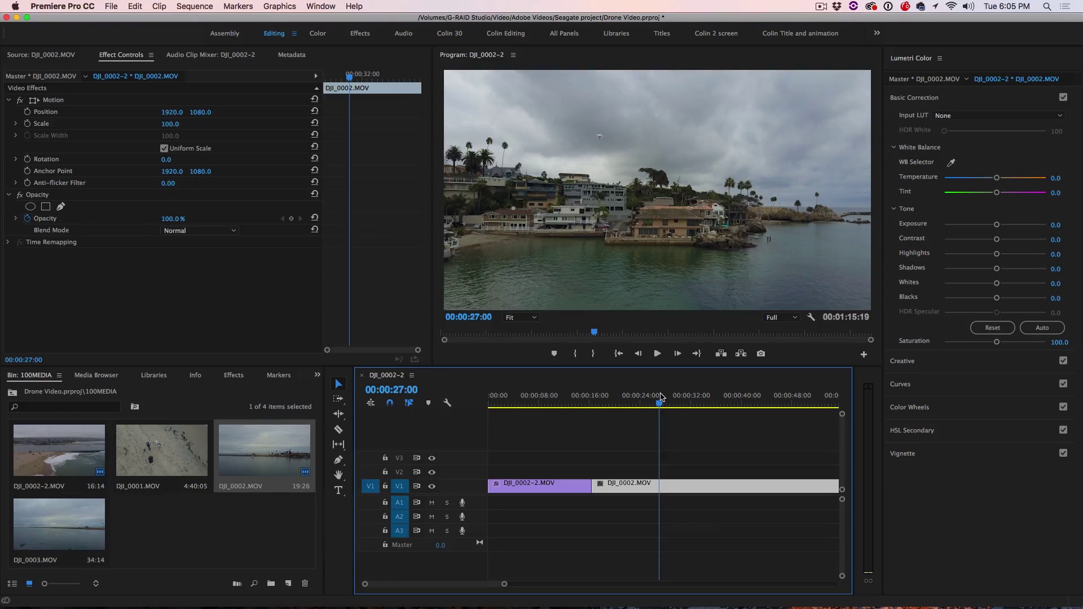
Open Export Settings for the sequence via File > Export > Media.
{"action": "left_click", "coordinate": [110, 6]}
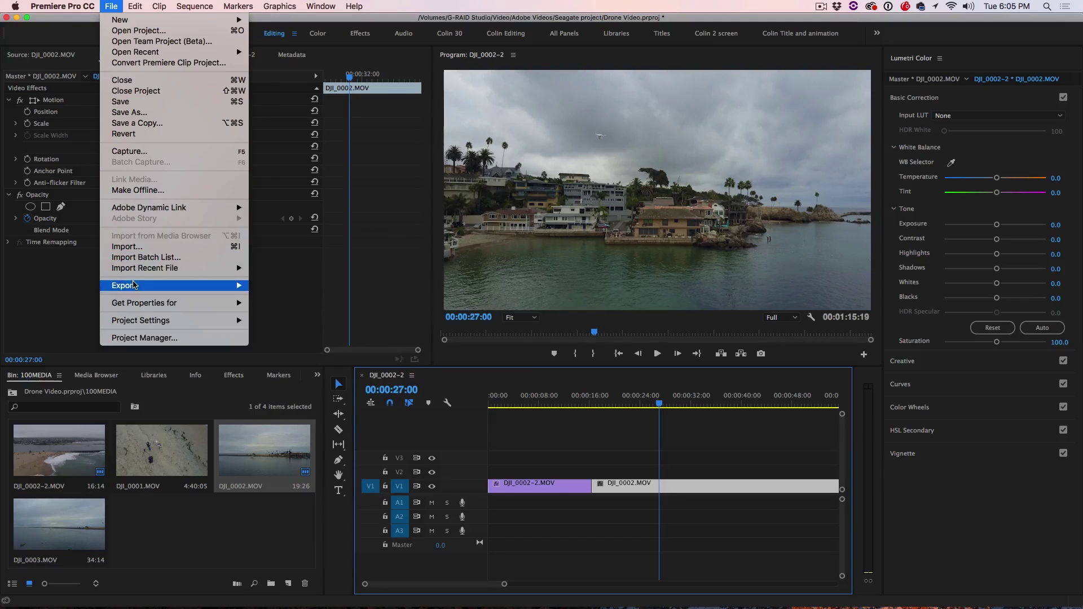
{"action": "mouse_move", "coordinate": [136, 286]}
{"action": "left_click", "coordinate": [281, 287]}
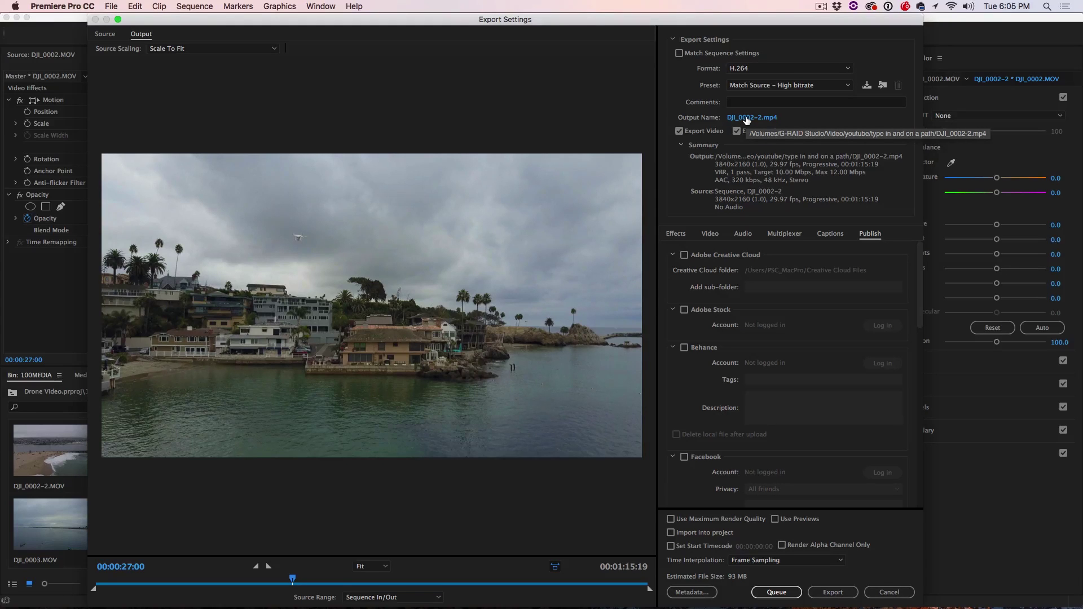
Browse the export Preset dropdown list, then close it.
{"action": "left_click", "coordinate": [773, 86]}
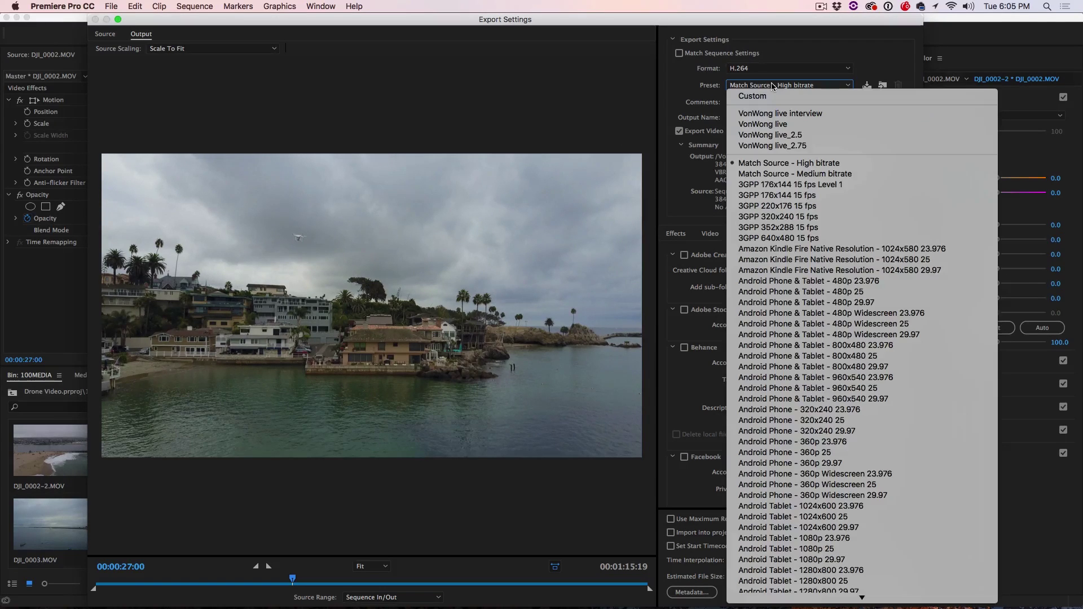
{"action": "scroll", "coordinate": [759, 384], "scroll_direction": "down", "scroll_amount": 15}
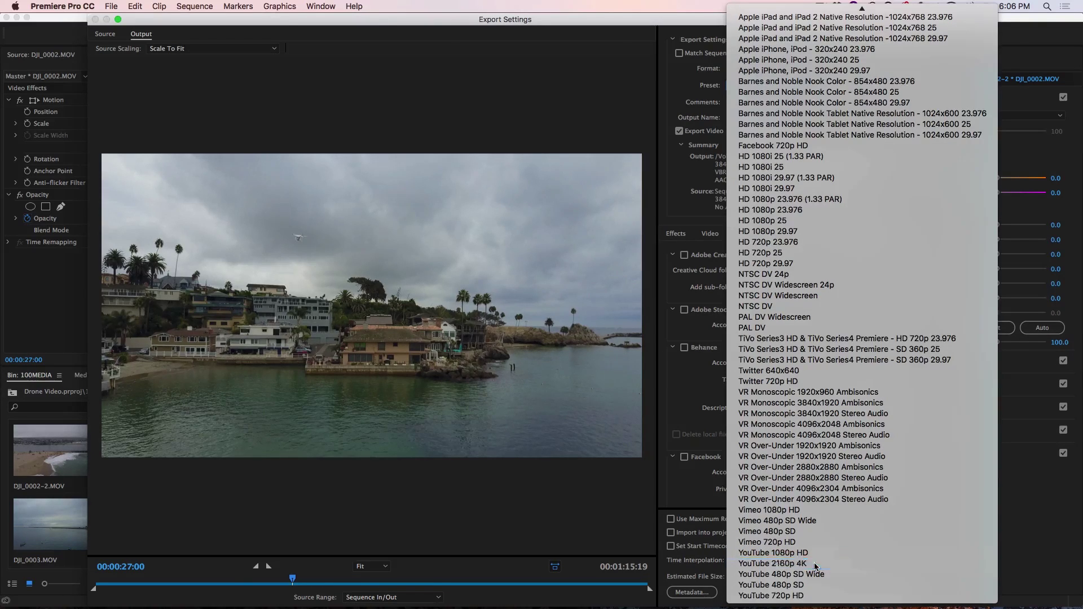
{"action": "left_click", "coordinate": [818, 574]}
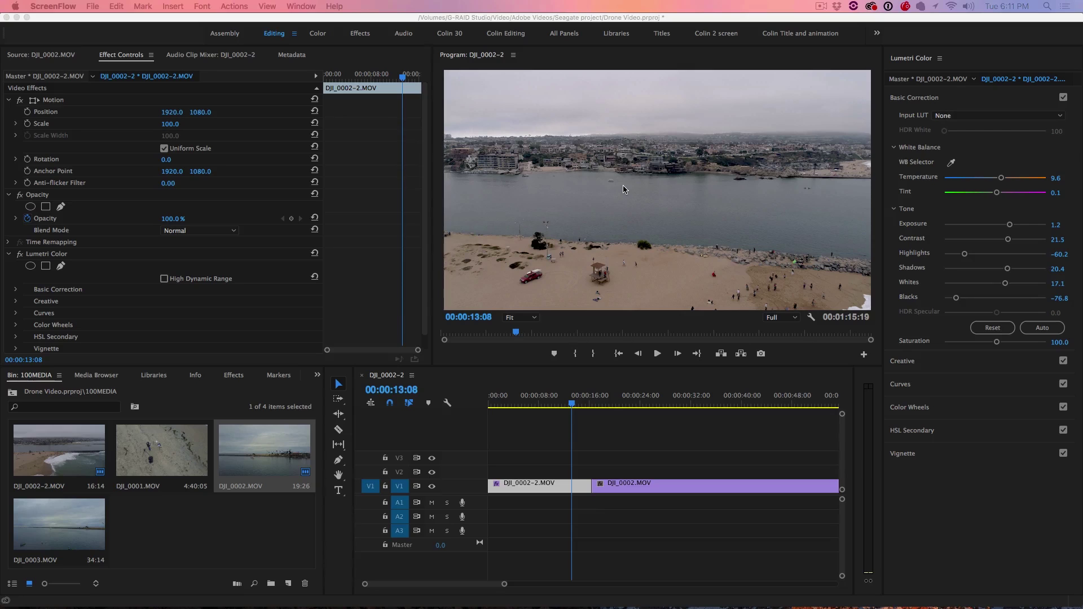